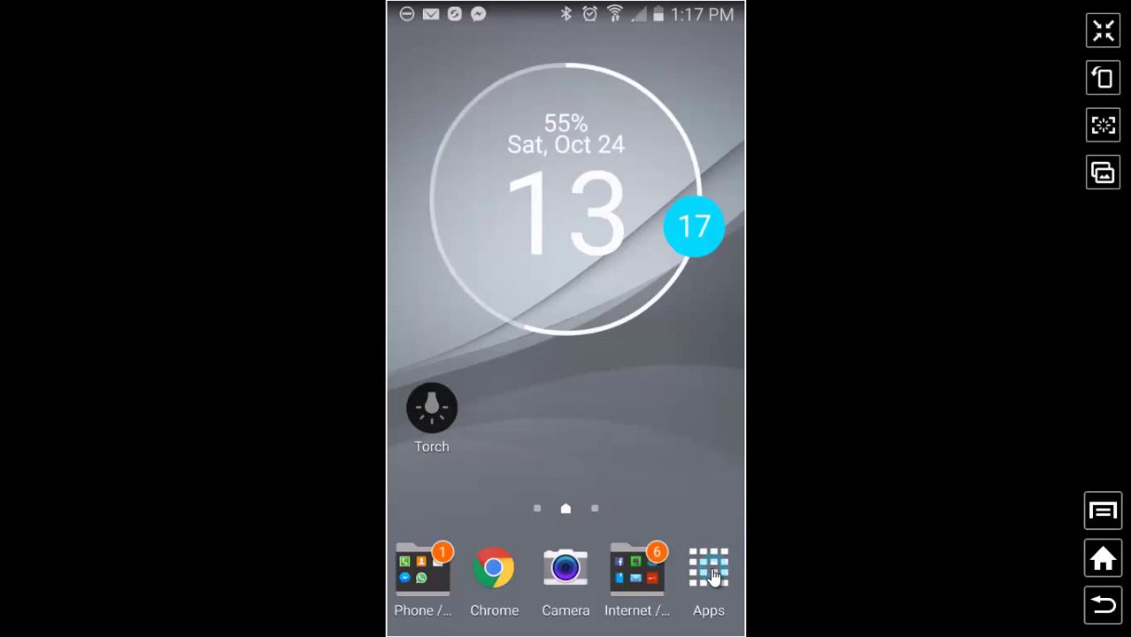
Launch My Files from the Samsung folder in the full app list.
left_click(713, 573)
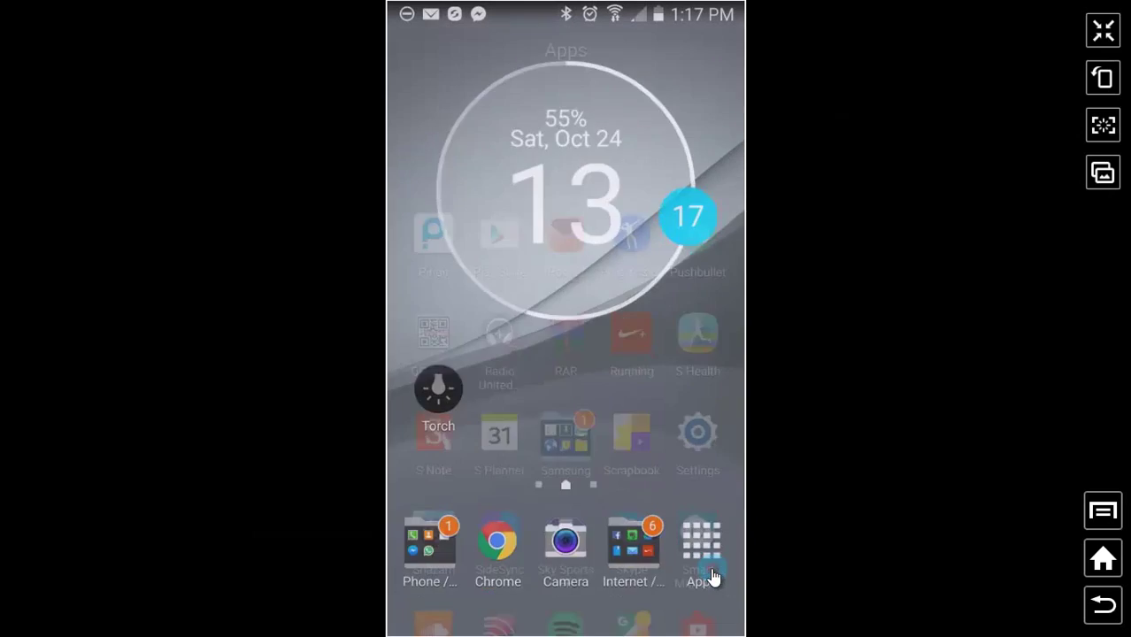
left_click(569, 341)
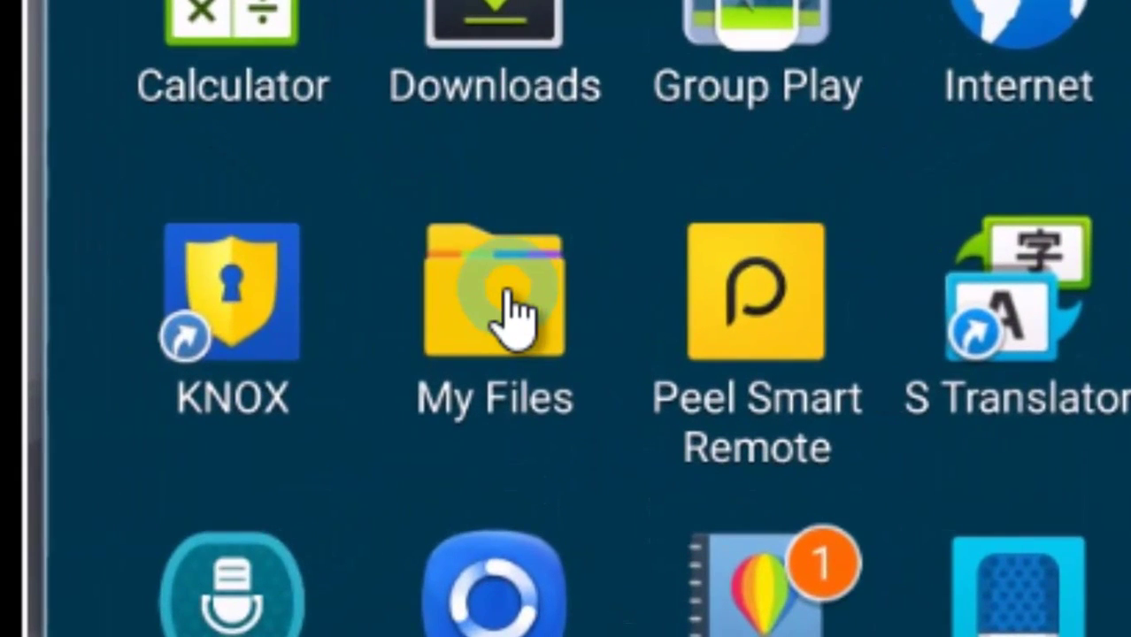
left_click(485, 299)
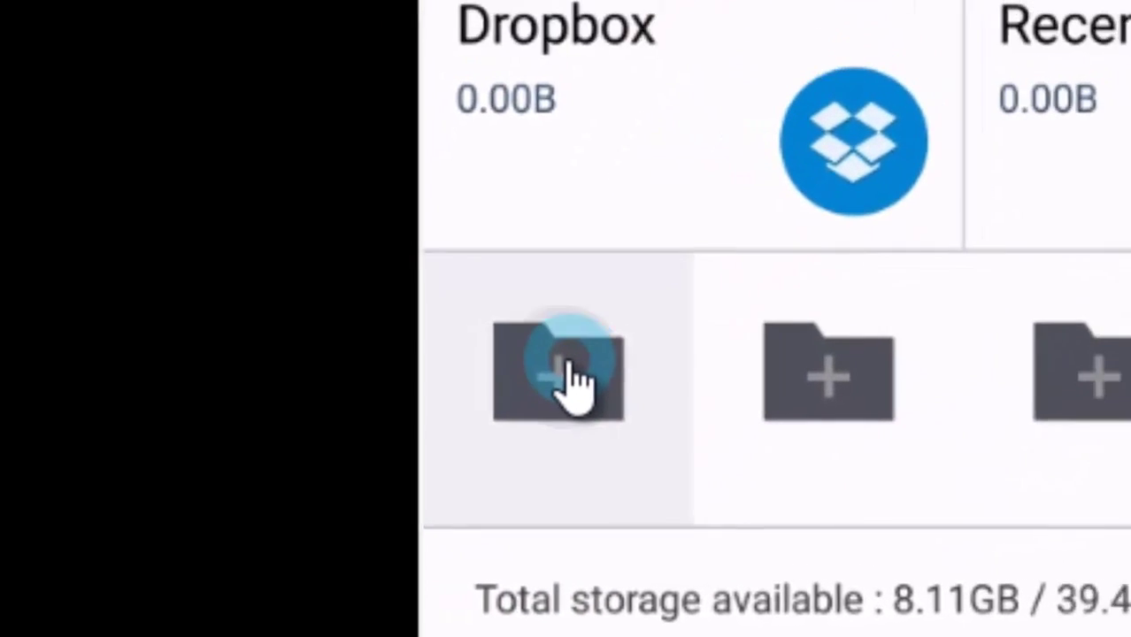
Add a new FTP server shortcut and name it 'Example Cloud Space'.
left_click(591, 359)
left_click(678, 336)
left_click(680, 404)
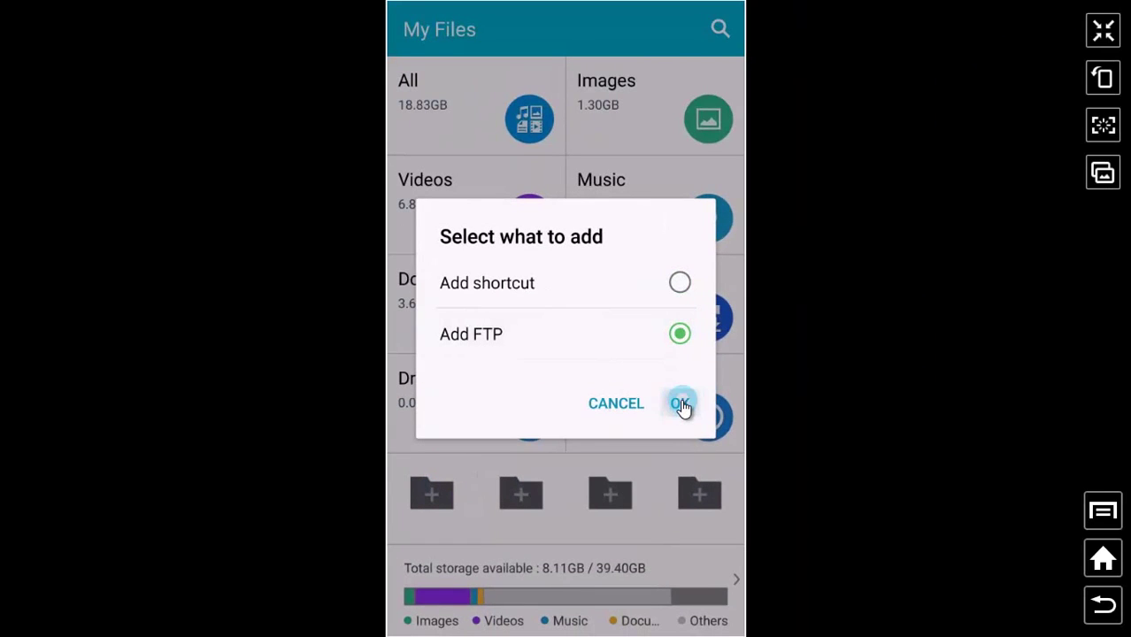
left_click(521, 91)
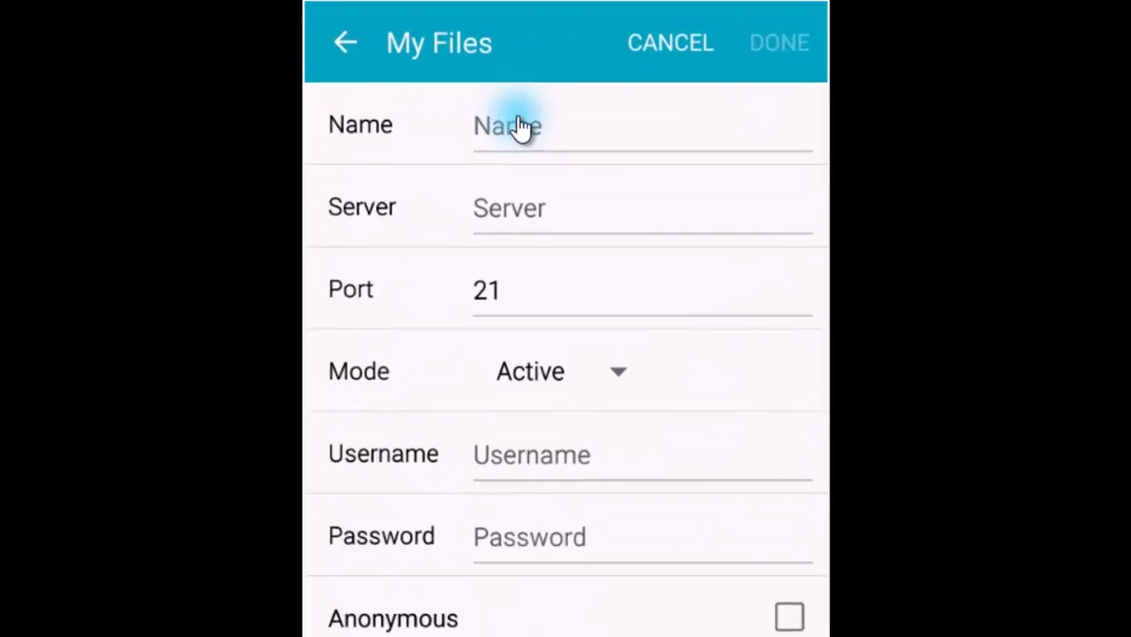
type("Example Cous")
key("BackSpace")
key("BackSpace")
key("BackSpace")
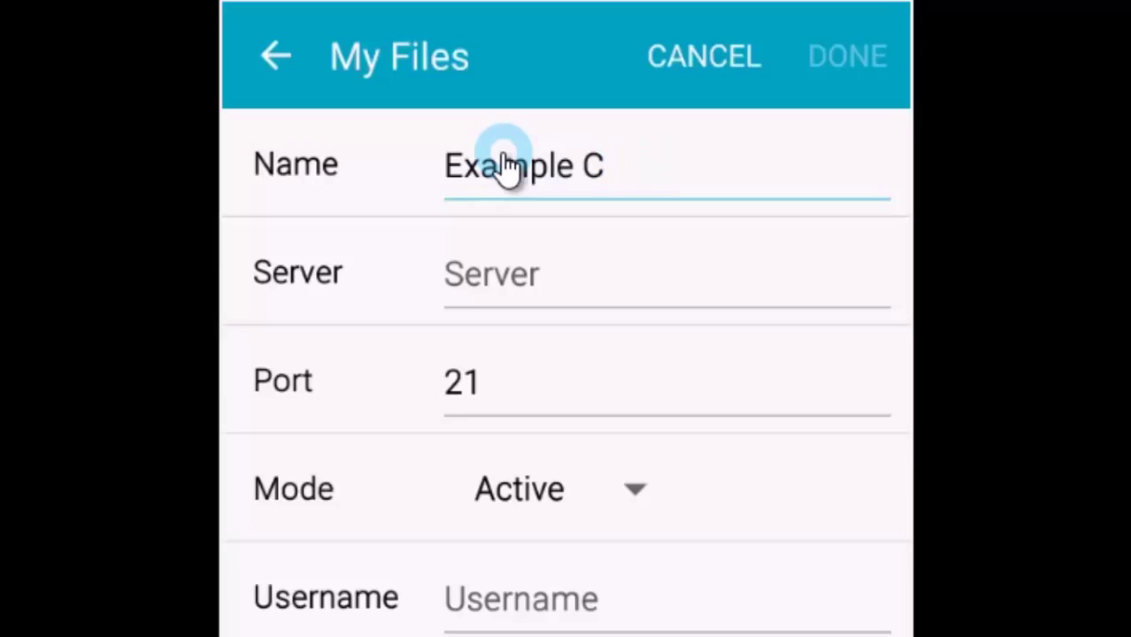
type("loud s")
key("BackSpace")
type("Space")
key("Tab")
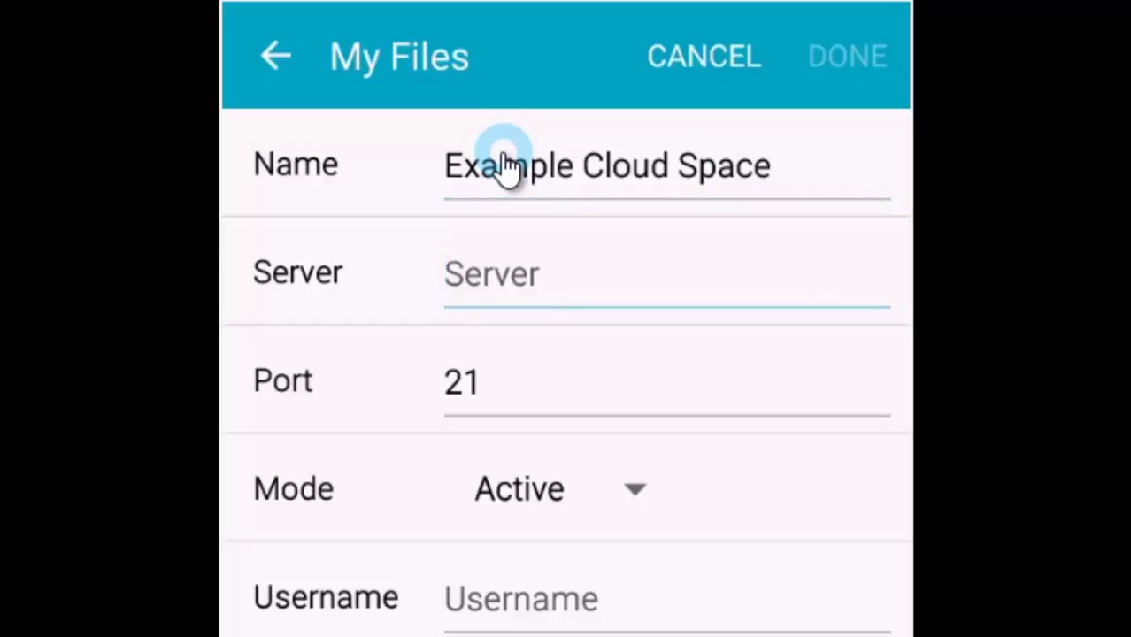
type("ftp.techphobe.com")
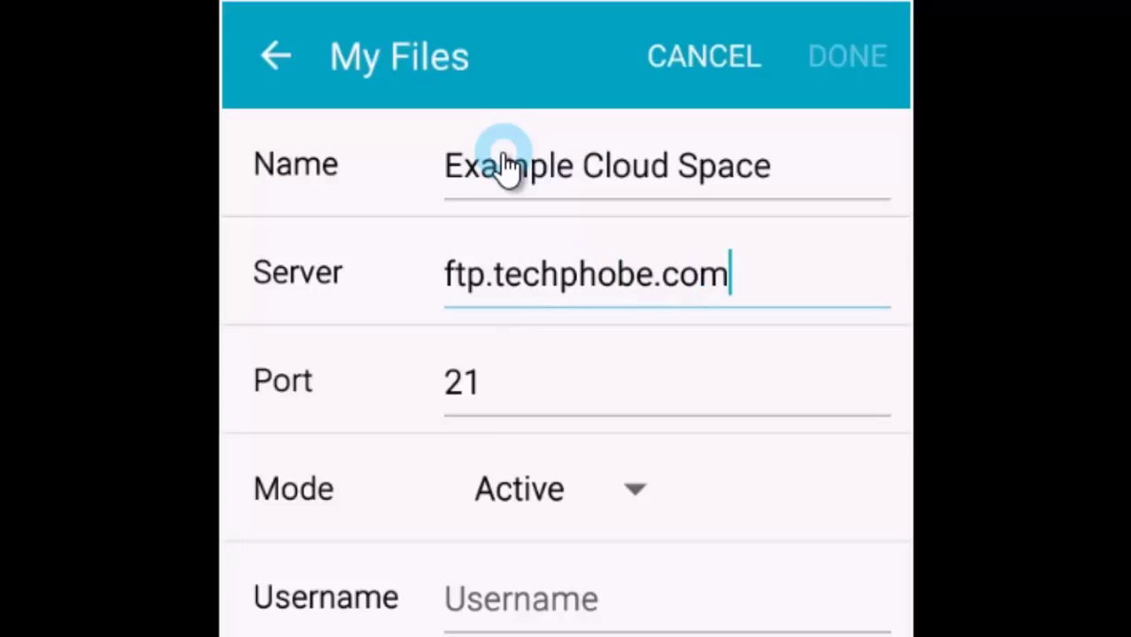
left_click(478, 619)
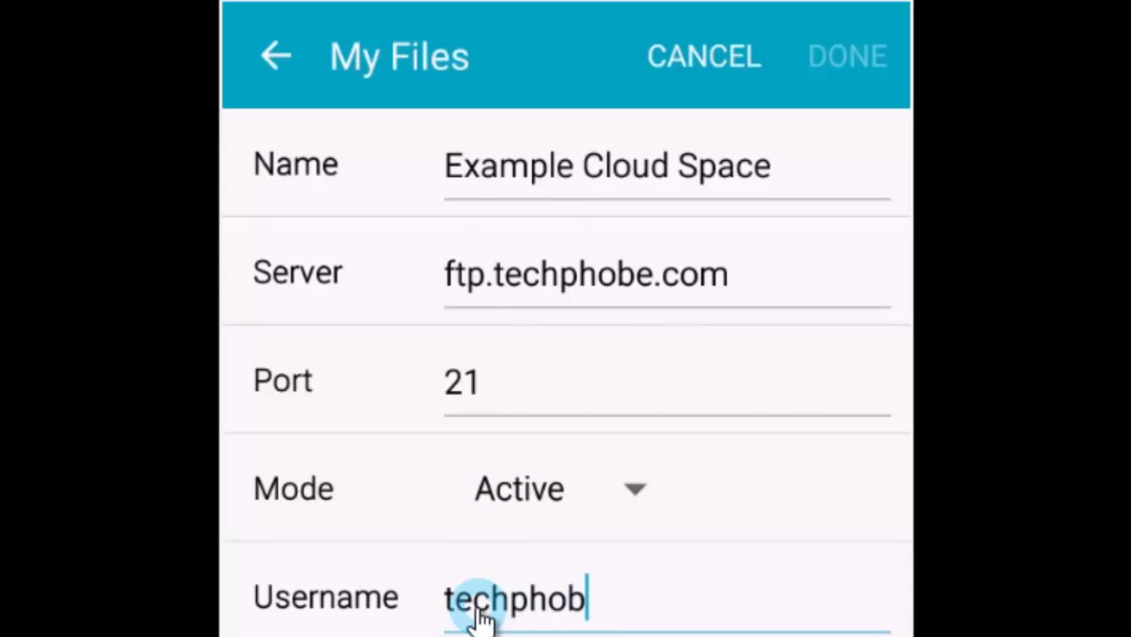
key("Tab")
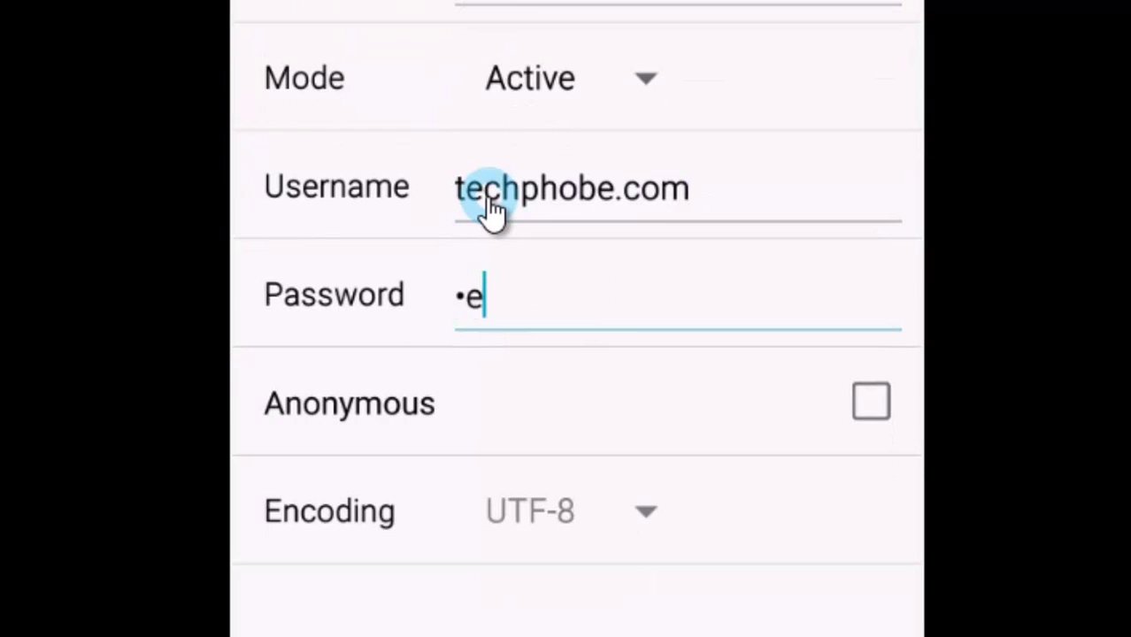
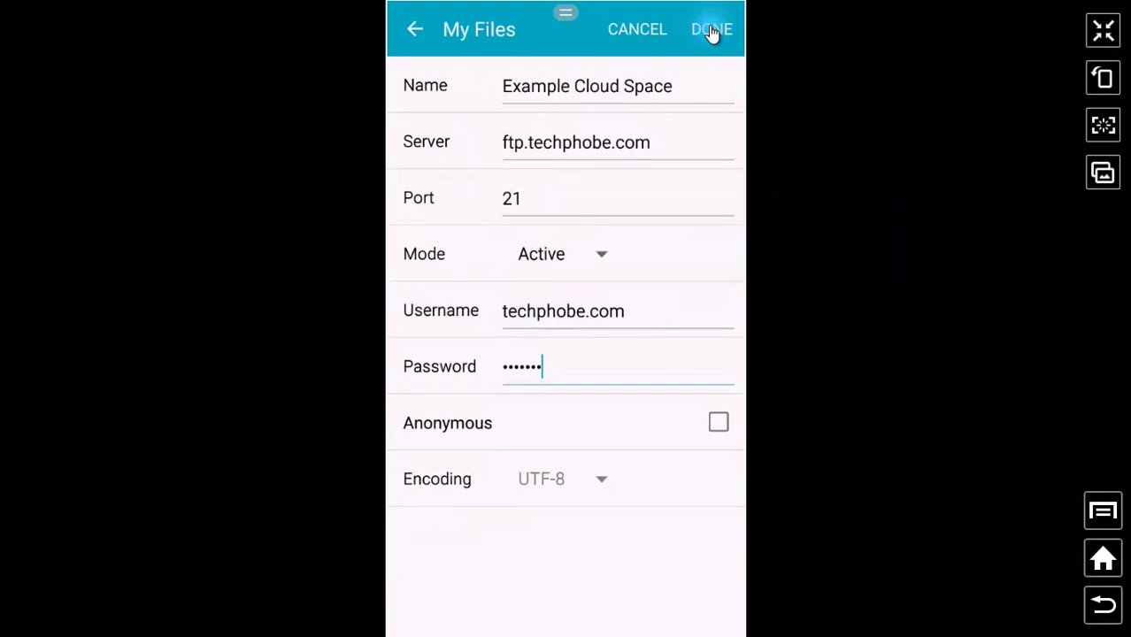
Save the Example Cloud Space shortcut, check its server is empty, and return home.
left_click(713, 30)
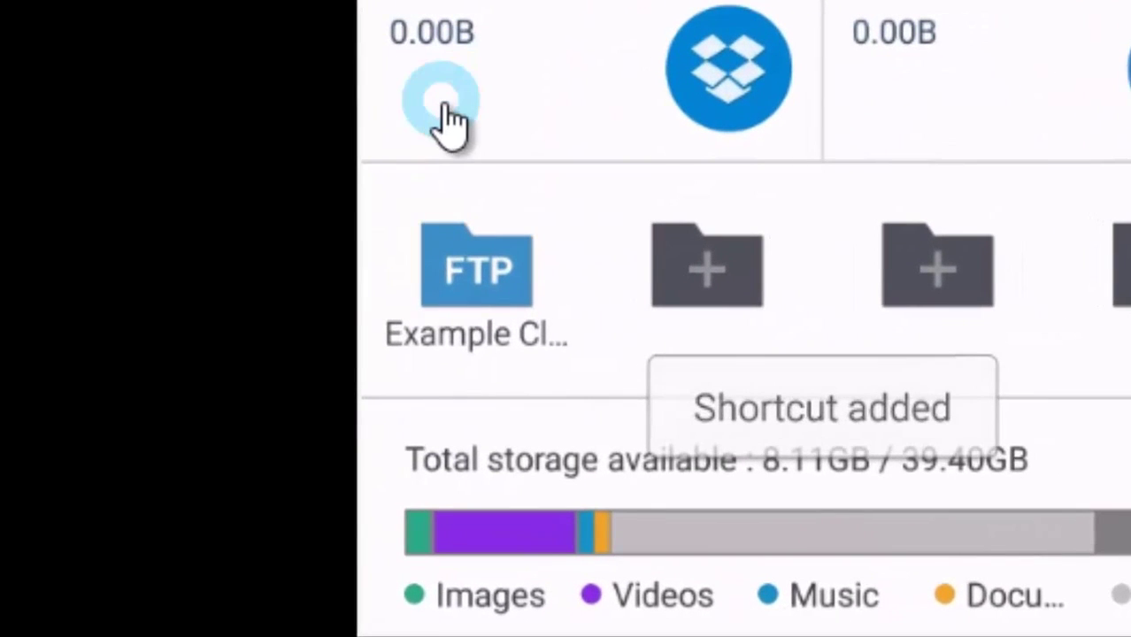
left_click(456, 353)
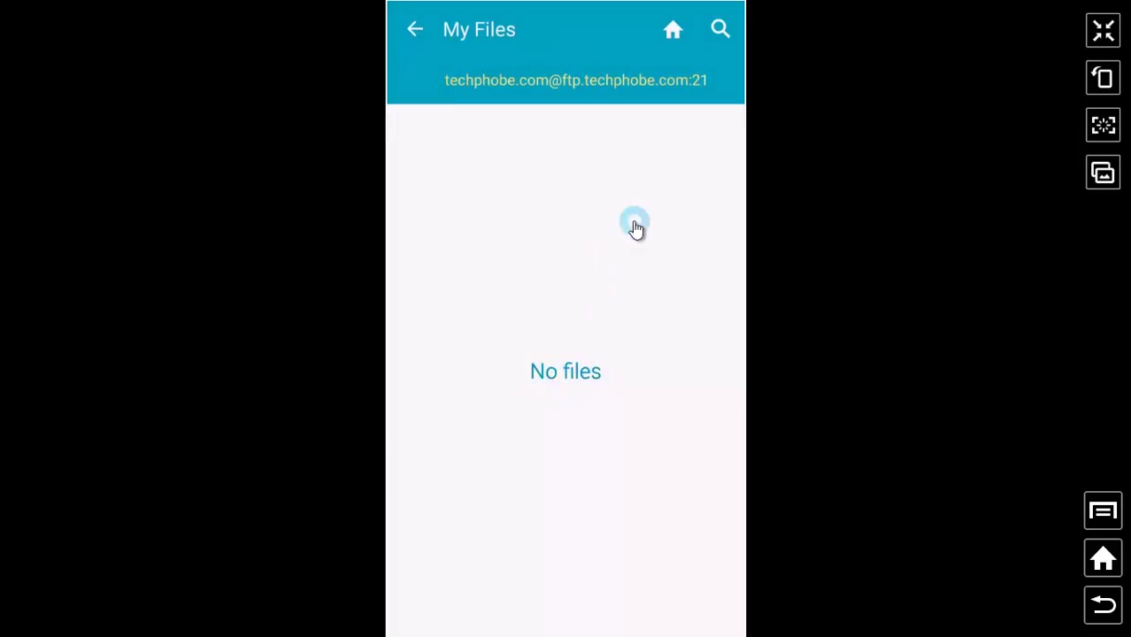
left_click(414, 31)
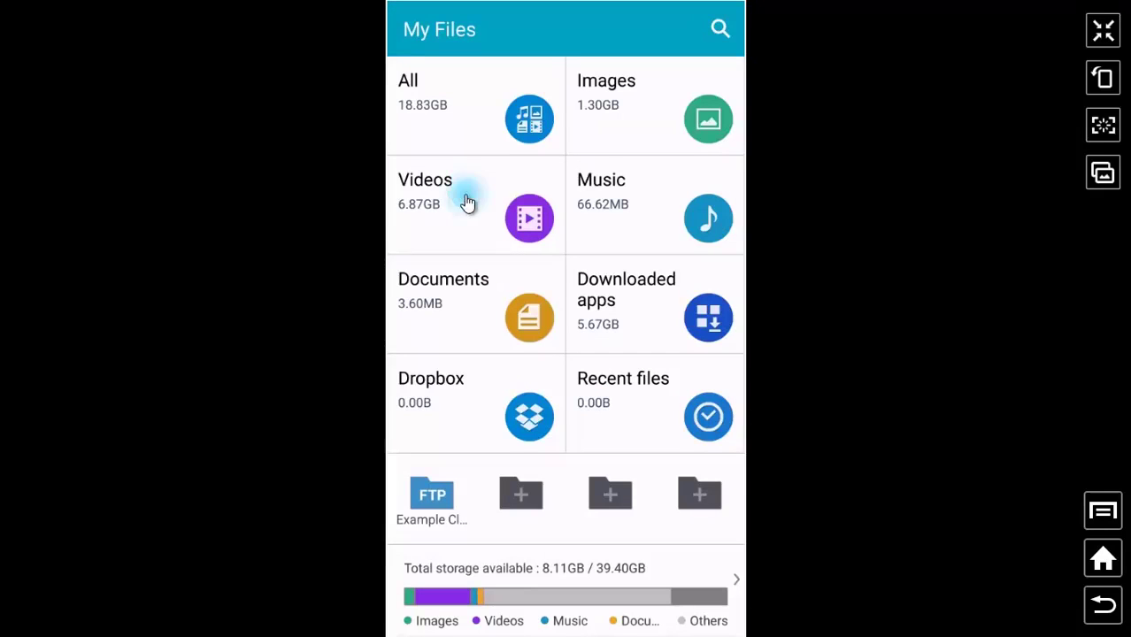
Move XiaoYing_Video and VidTrim_6586.mp4 from Videos to the FTP location Example Cloud Space.
left_click(466, 202)
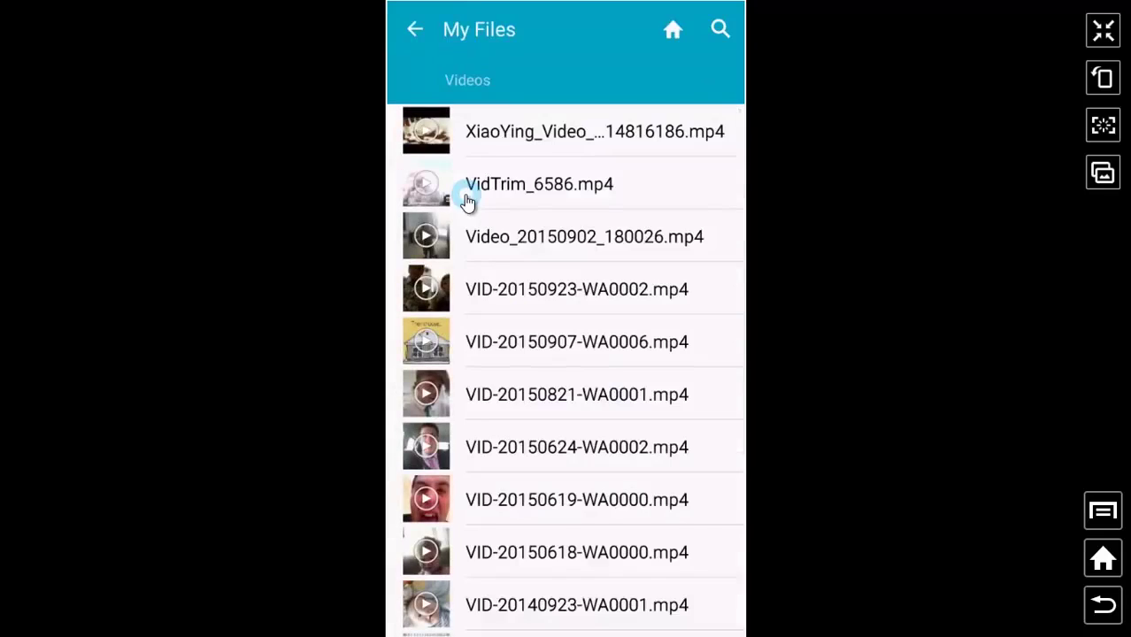
left_click(502, 133)
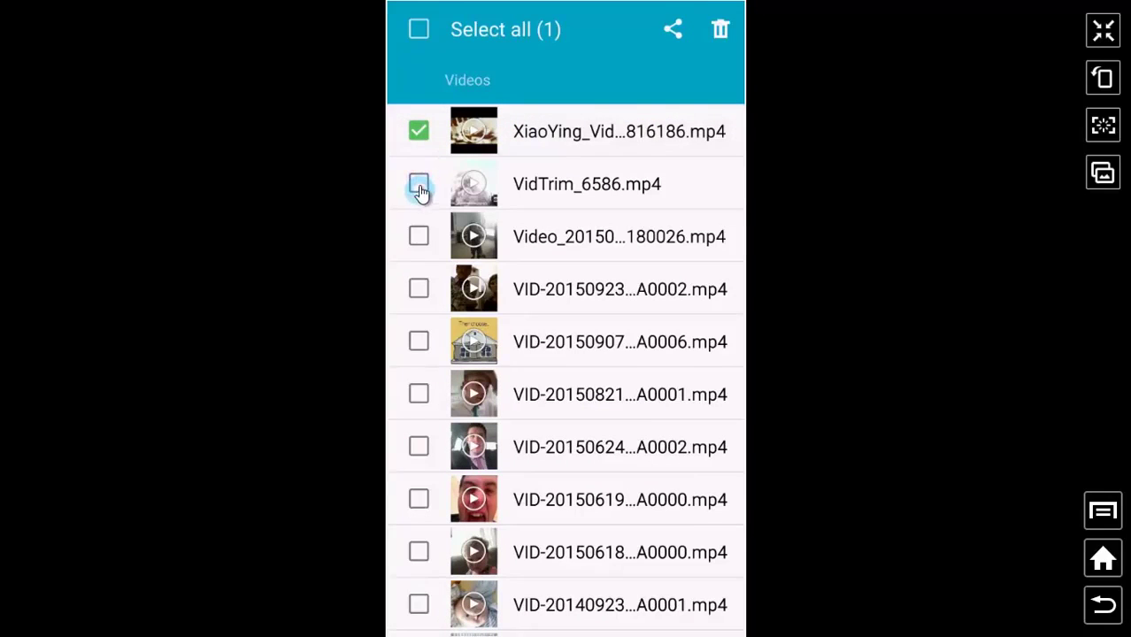
left_click(419, 186)
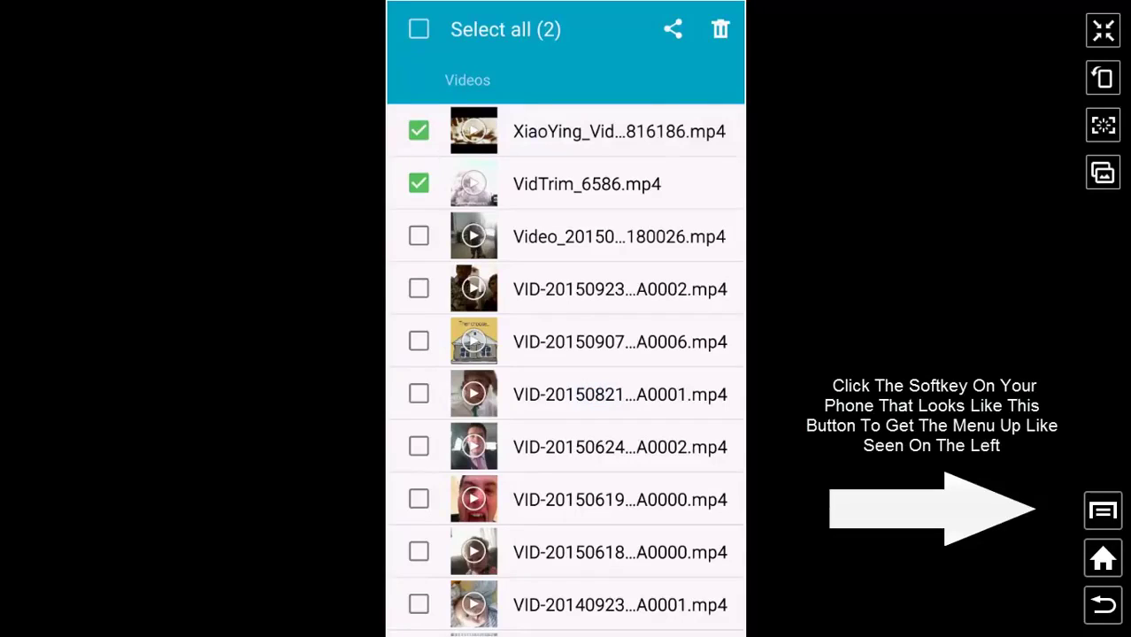
left_click(1103, 512)
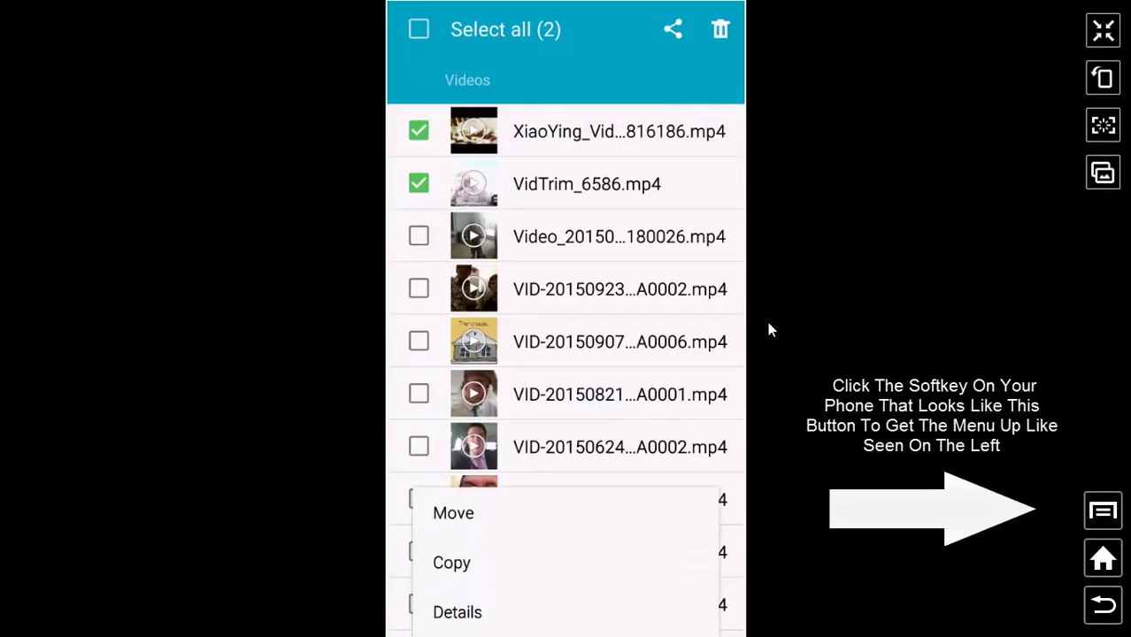
left_click(452, 515)
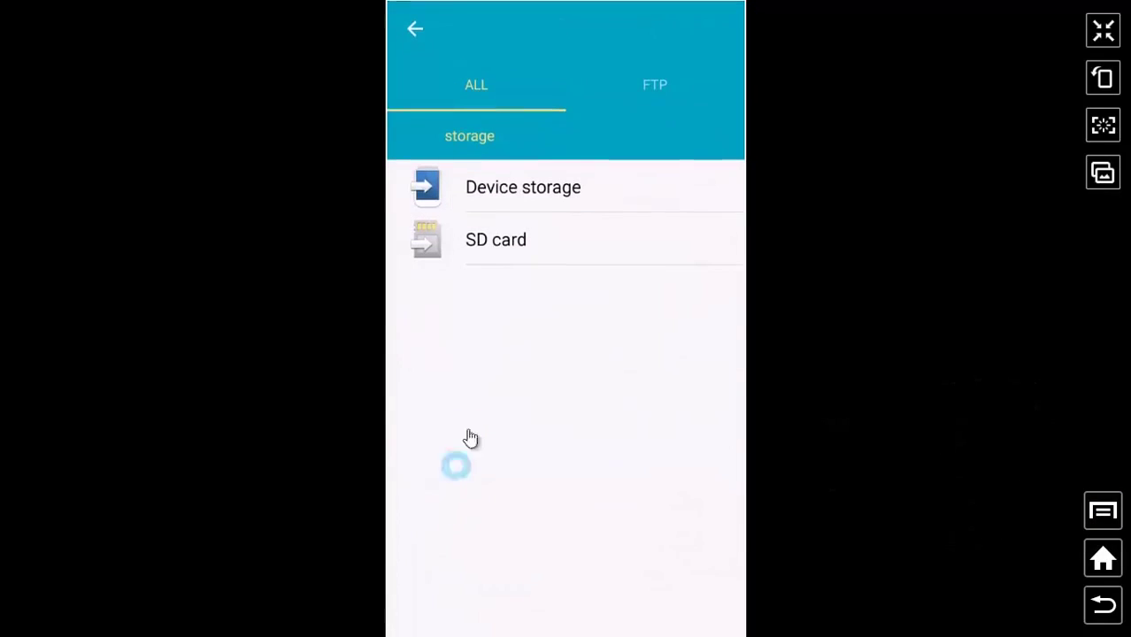
left_click(655, 97)
left_click(504, 193)
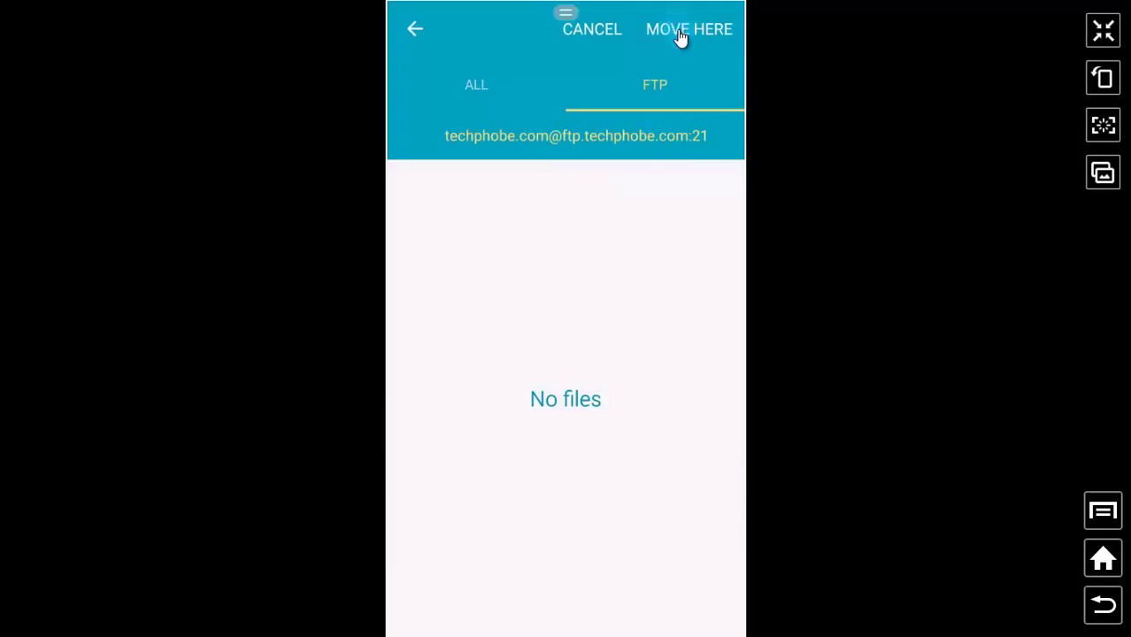
left_click(680, 34)
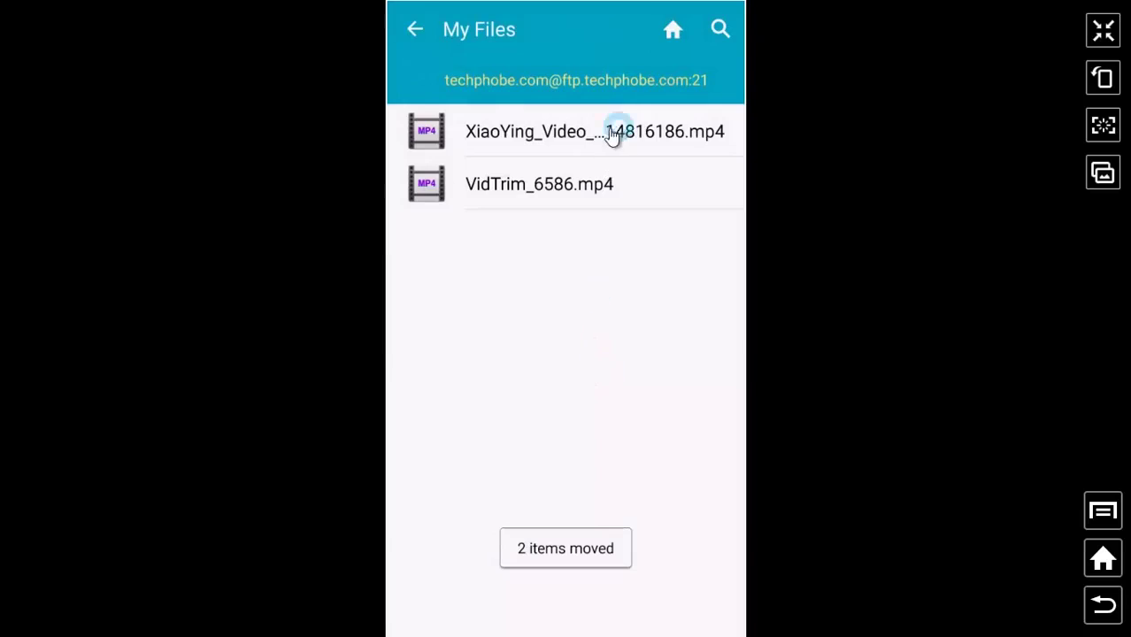
Move XiaoYing_Video and VidTrim_6586.mp4 from Example Cloud Space into device storage's top folder.
left_click(413, 34)
mouse_move(510, 171)
left_mouse_down()
mouse_move(502, 208)
mouse_move(534, 295)
left_mouse_up()
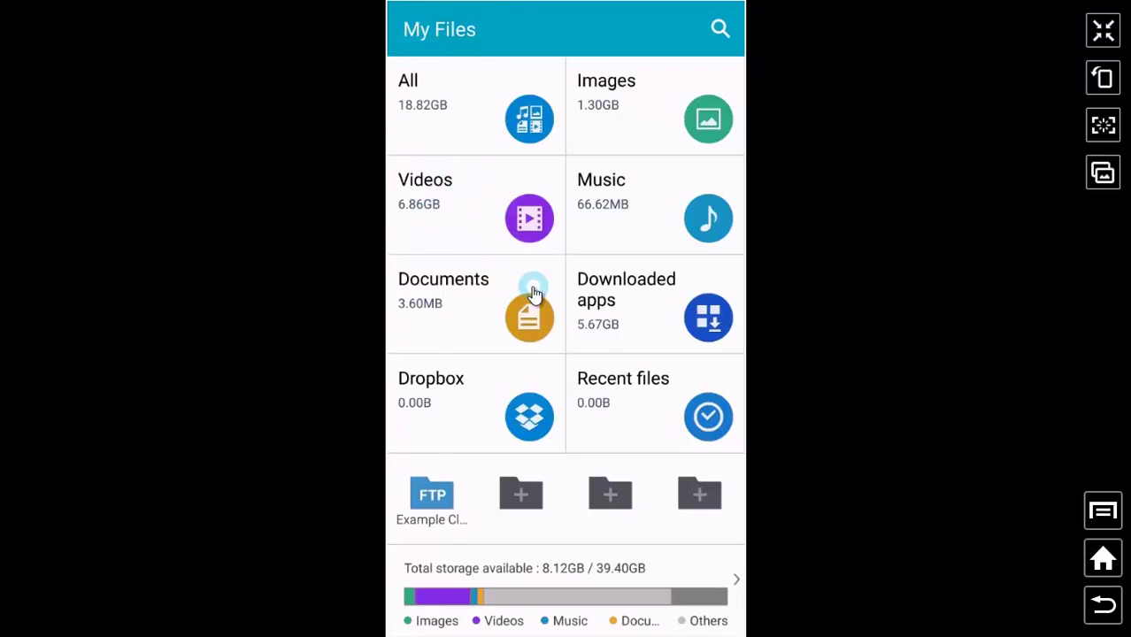
left_click(431, 485)
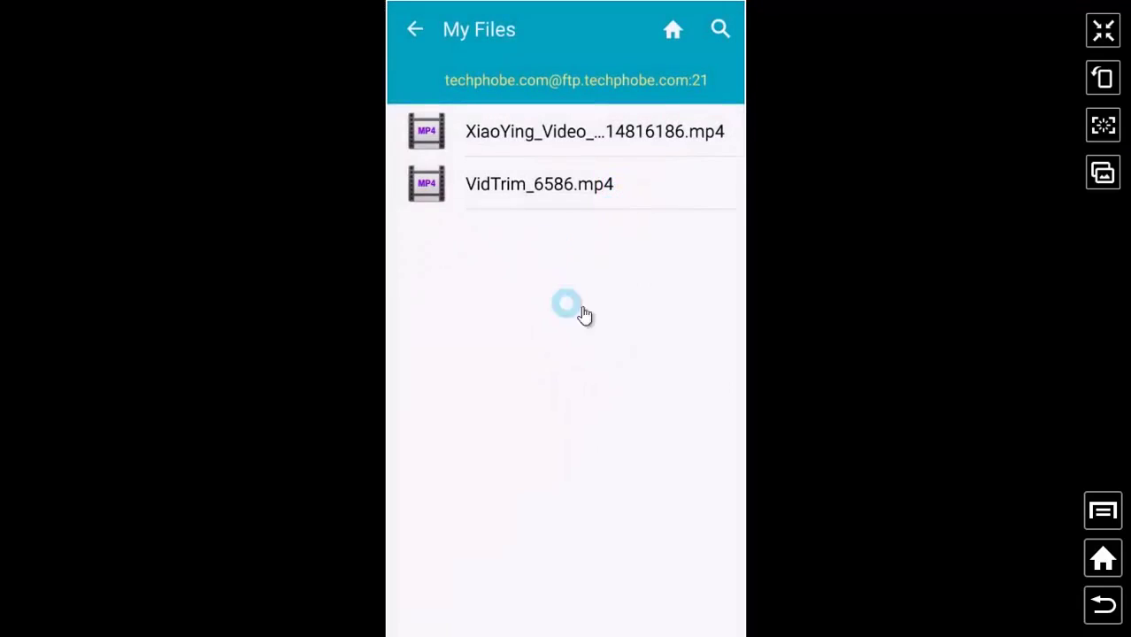
left_click(493, 133)
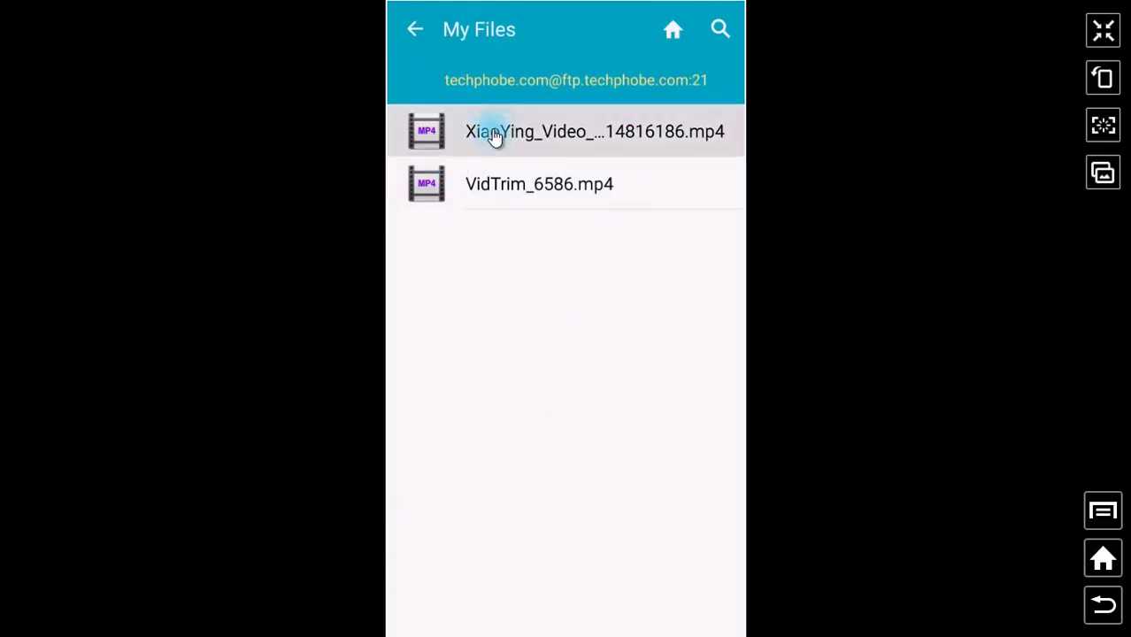
left_click(416, 184)
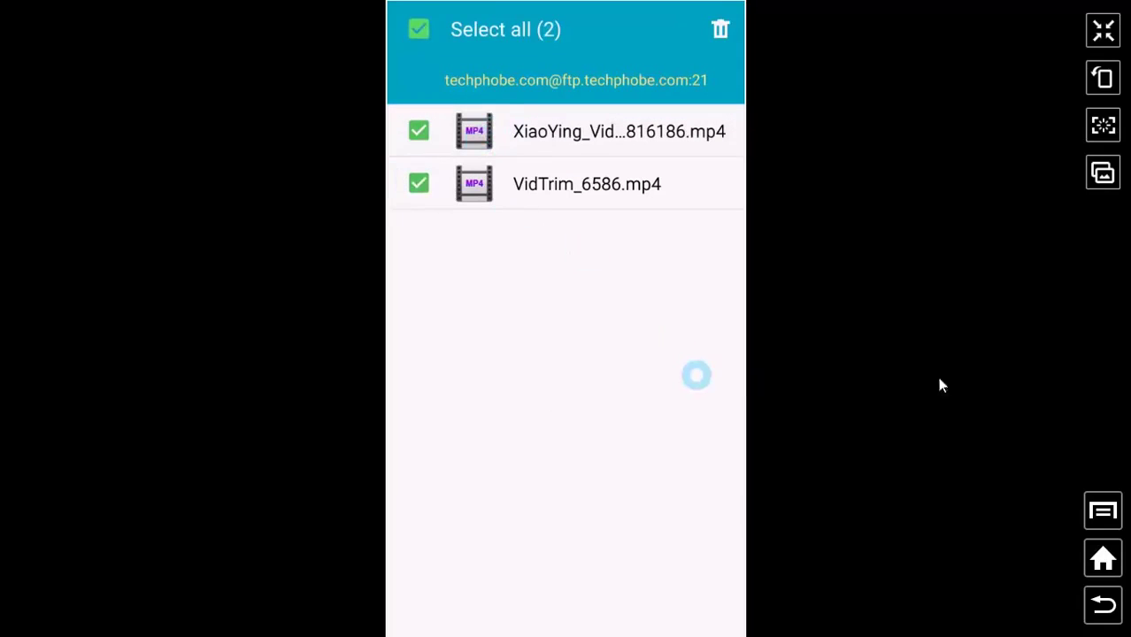
left_click(1104, 510)
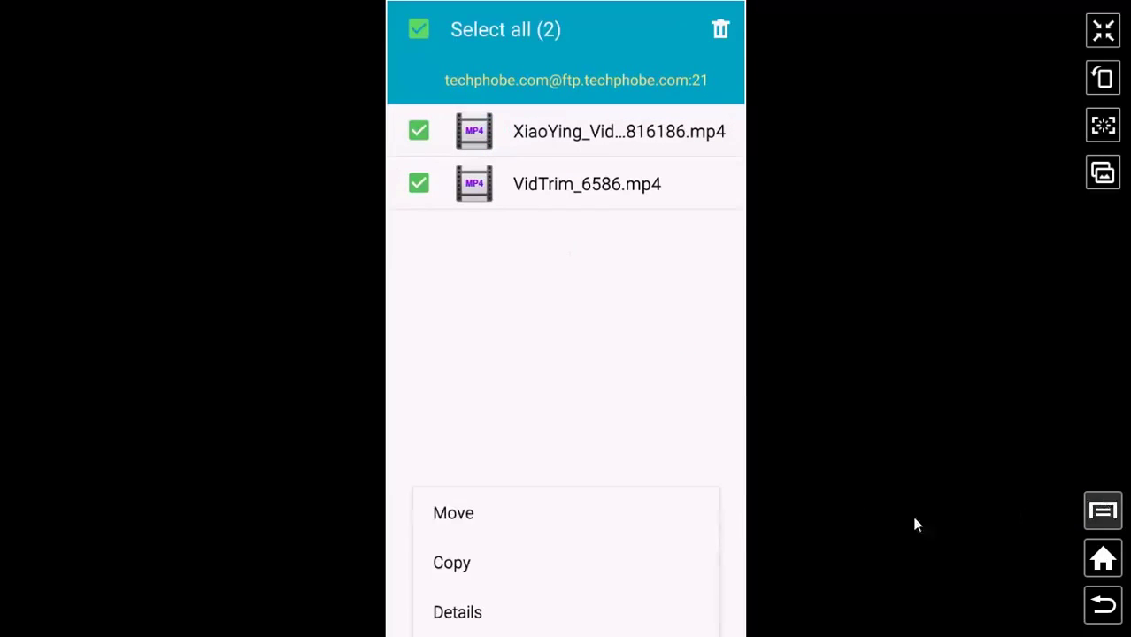
left_click(452, 515)
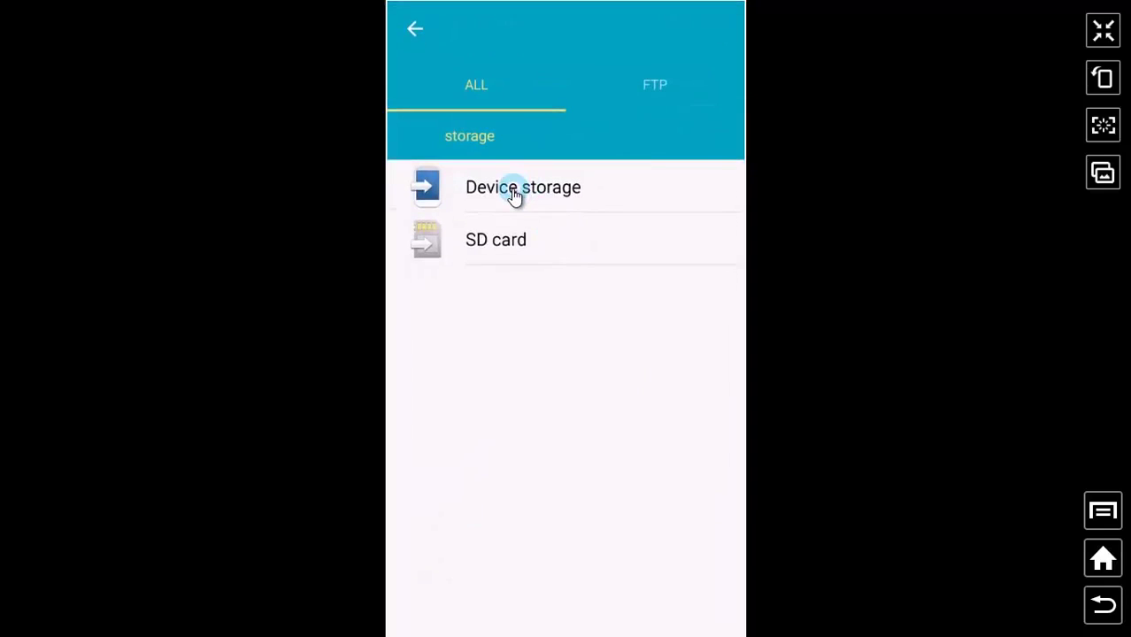
left_click(514, 194)
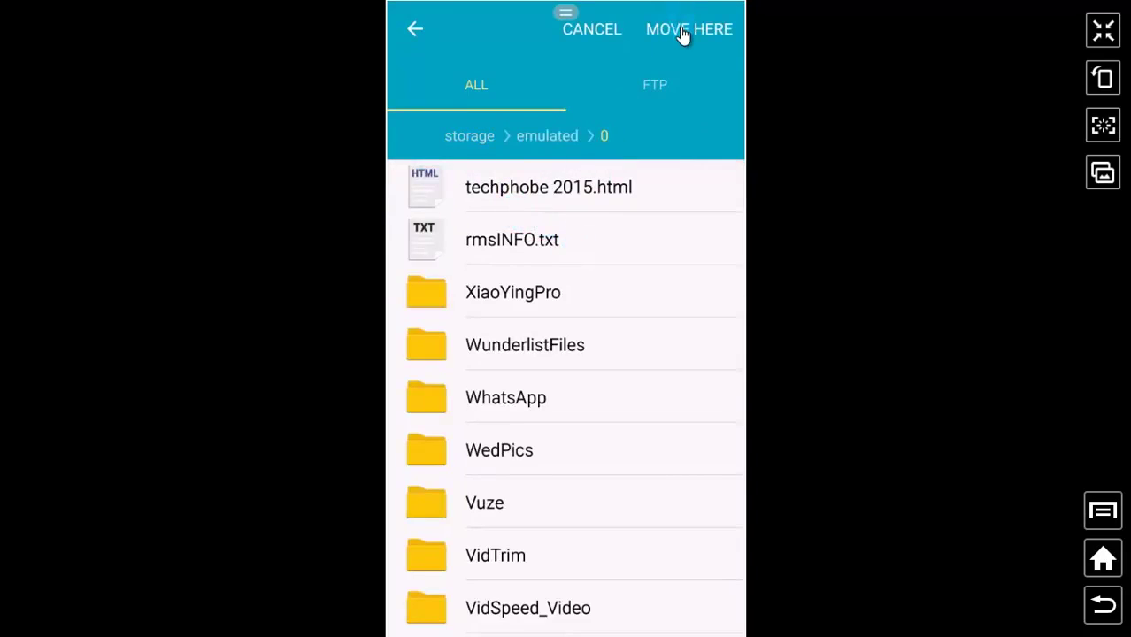
left_click(683, 32)
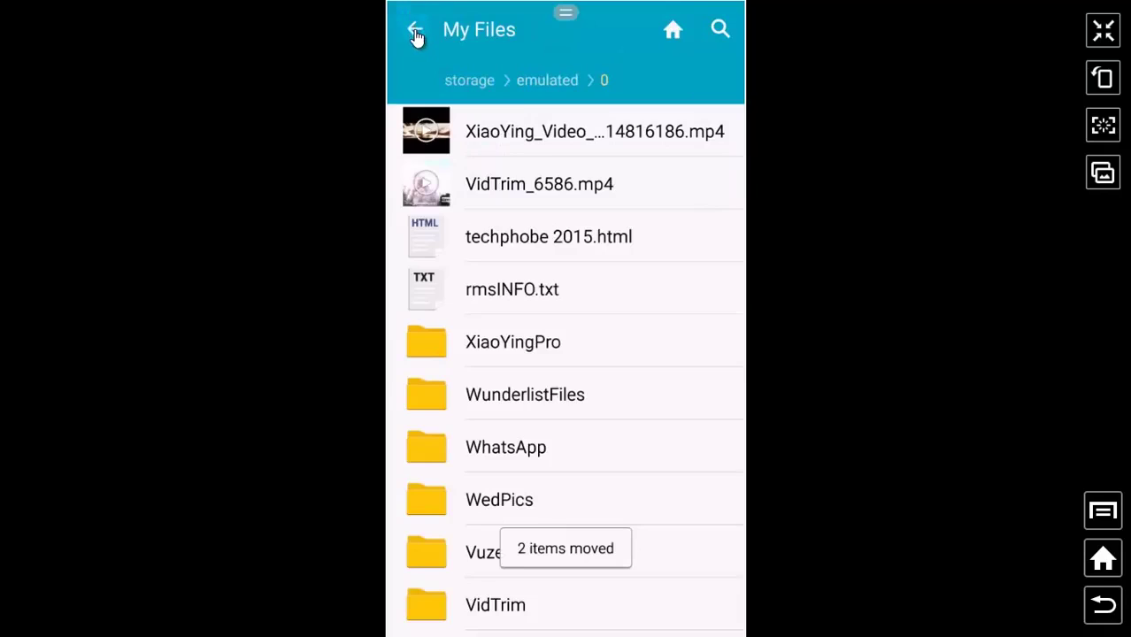
Back out through the storage level to the My Files home screen.
left_click(416, 34)
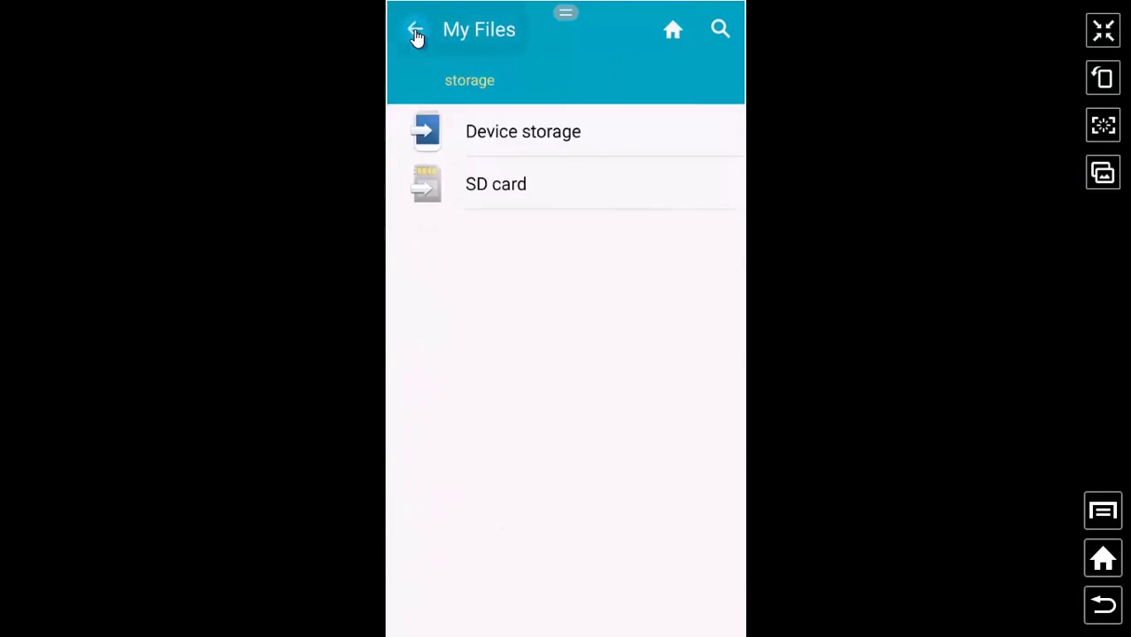
left_click(423, 49)
left_click(492, 199)
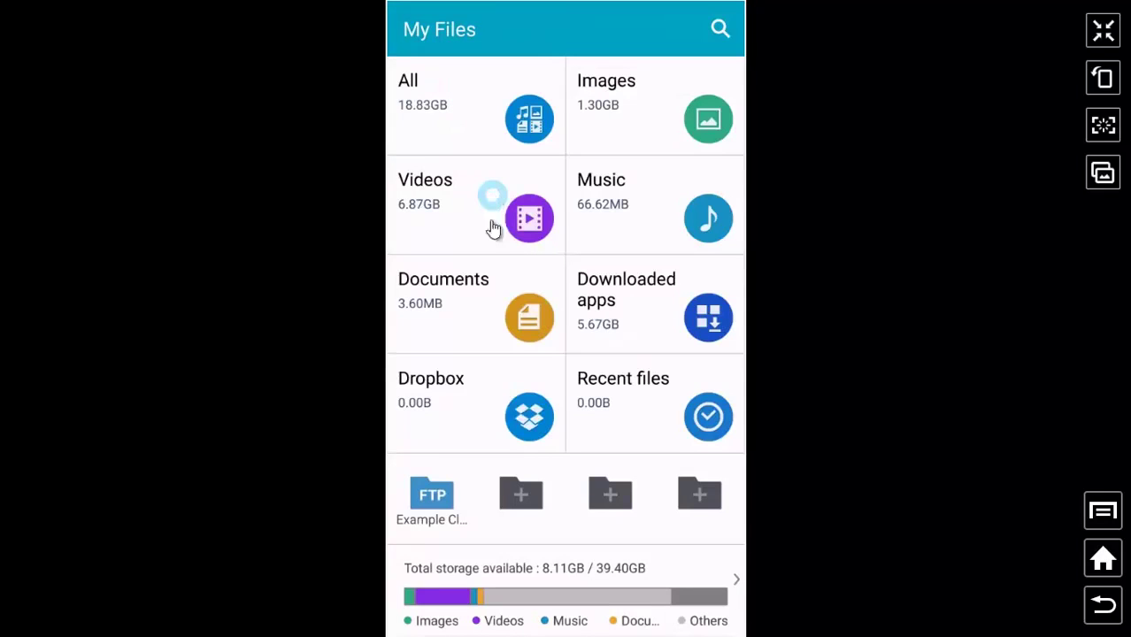